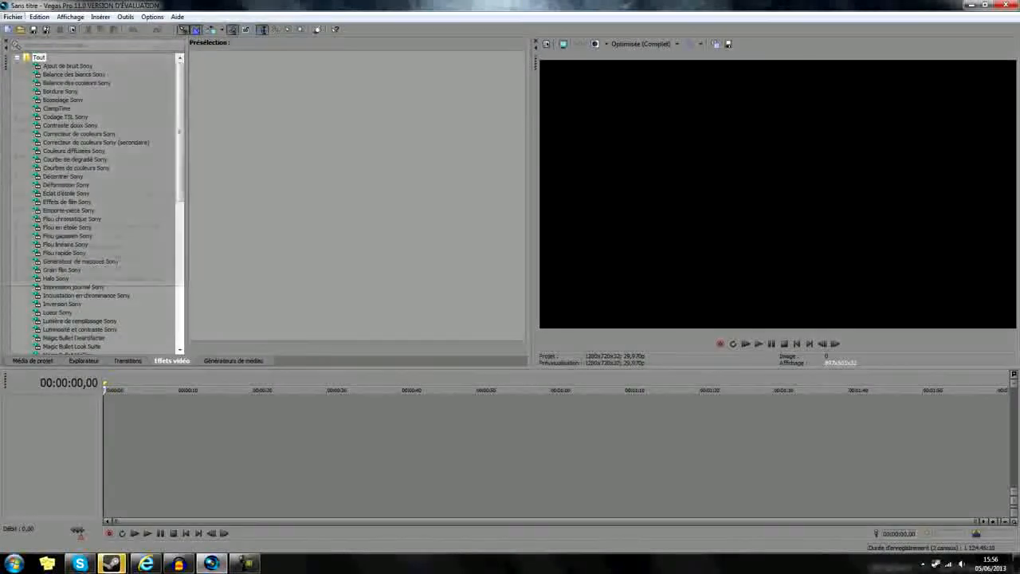
# Import the video Presentation x Slow from the Mes vidéos folder into the project.
pyautogui.click(13, 16)
pyautogui.moveTo(48, 118)
pyautogui.click(209, 119)
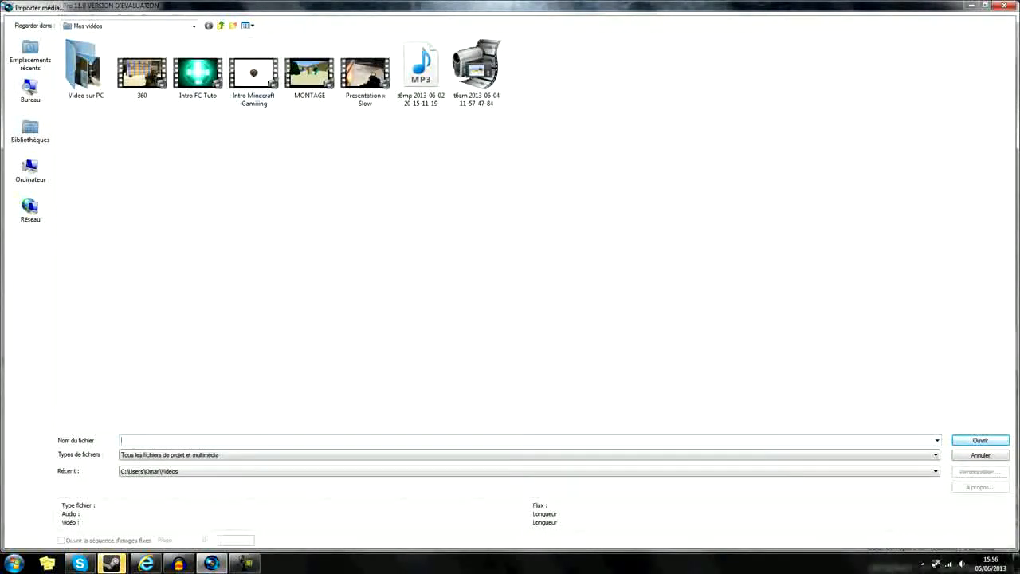
pyautogui.click(477, 71)
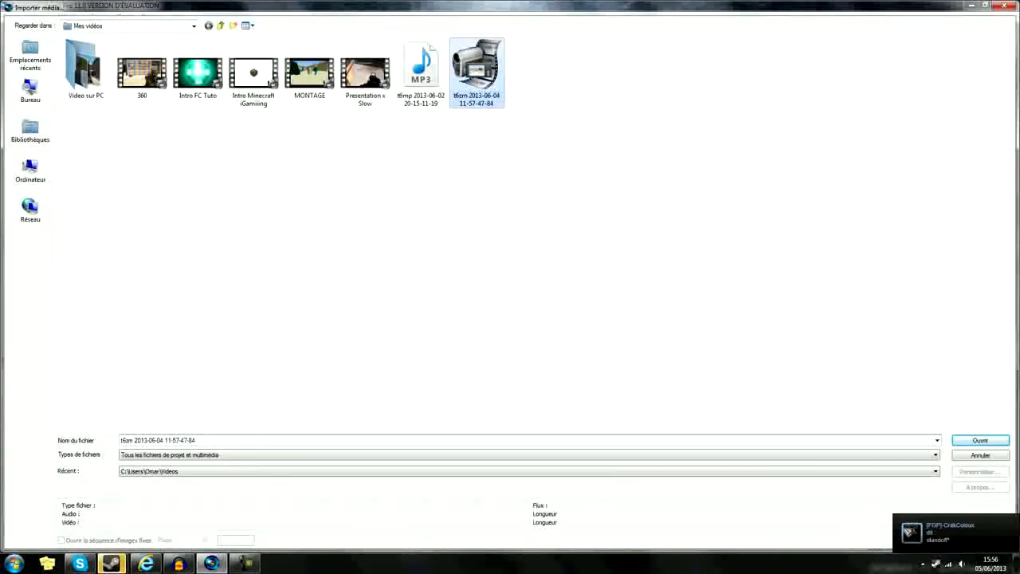
pyautogui.doubleClick(365, 73)
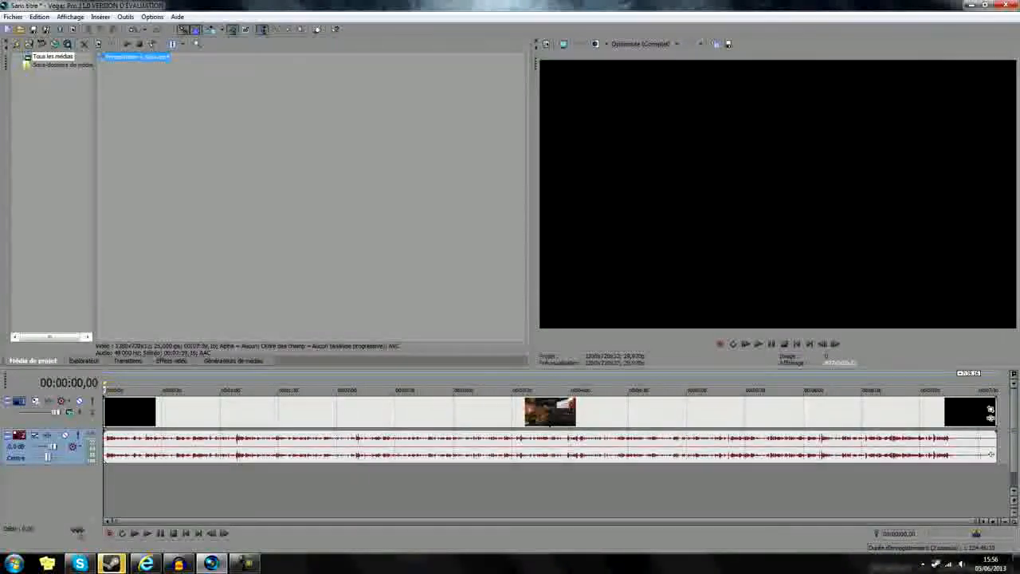
# Trim the clip's end and cut its opening up to 00:00:32,24, leaving about 1:17, and return the cursor to the timeline start.
pyautogui.moveTo(584, 439); pyautogui.dragTo(311, 454)
pyautogui.click(166, 486)
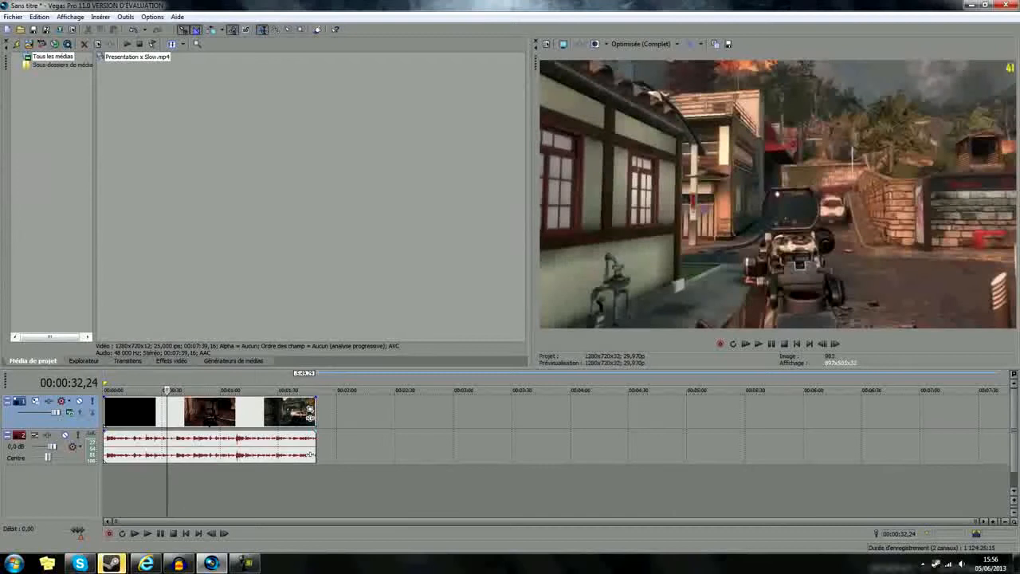
pyautogui.moveTo(104, 443); pyautogui.dragTo(167, 444)
pyautogui.moveTo(310, 454); pyautogui.dragTo(247, 455)
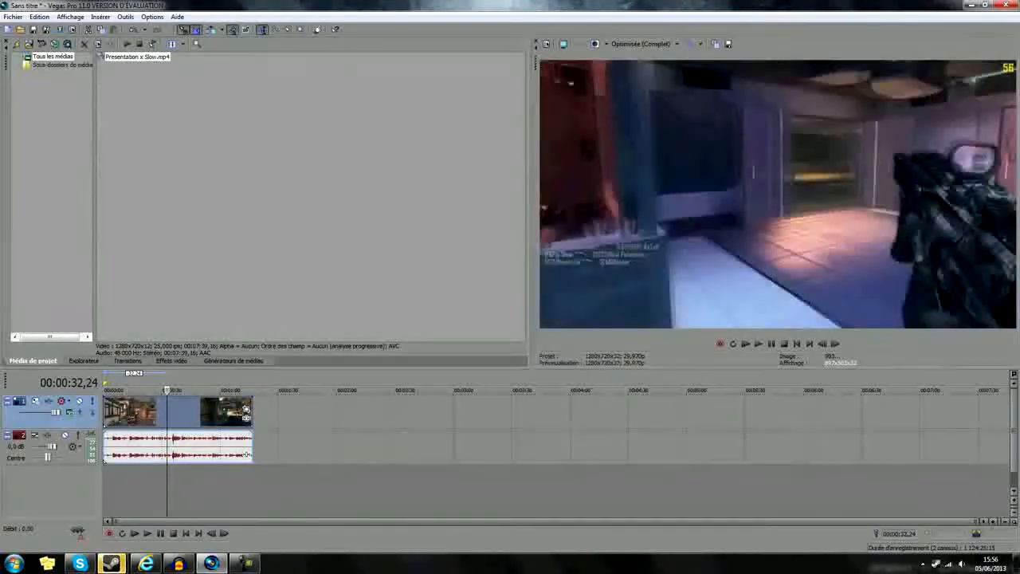
pyautogui.hotkey('ctrl', 'Home')
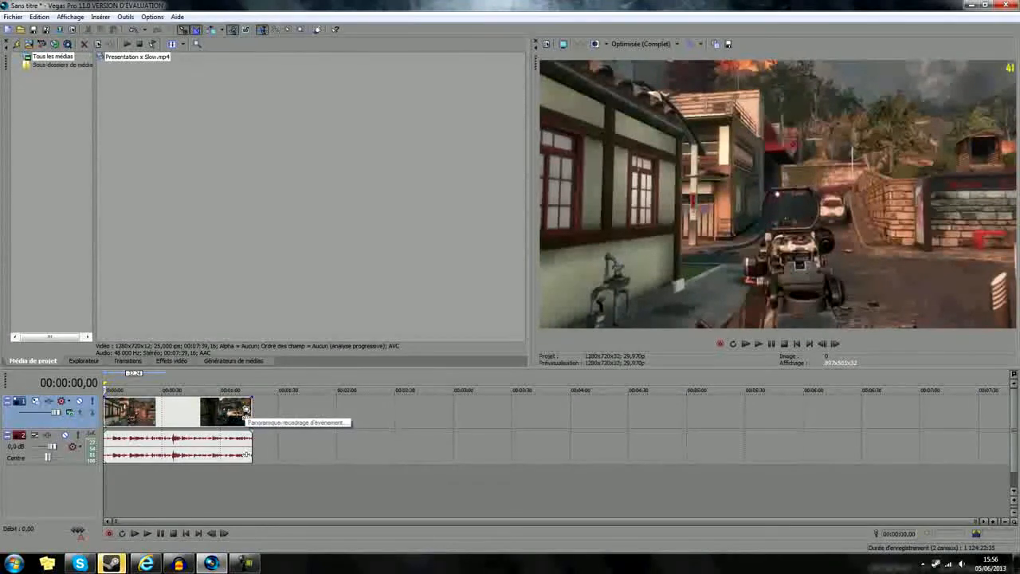
# Set the clip's pan/crop height to 570 to give the picture cinema bars.
pyautogui.click(247, 410)
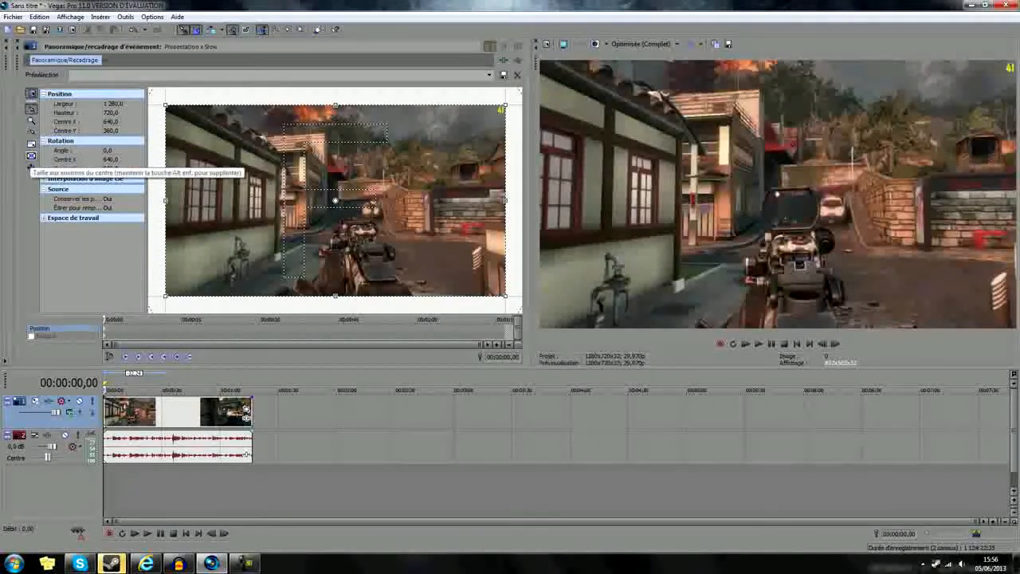
pyautogui.click(116, 113)
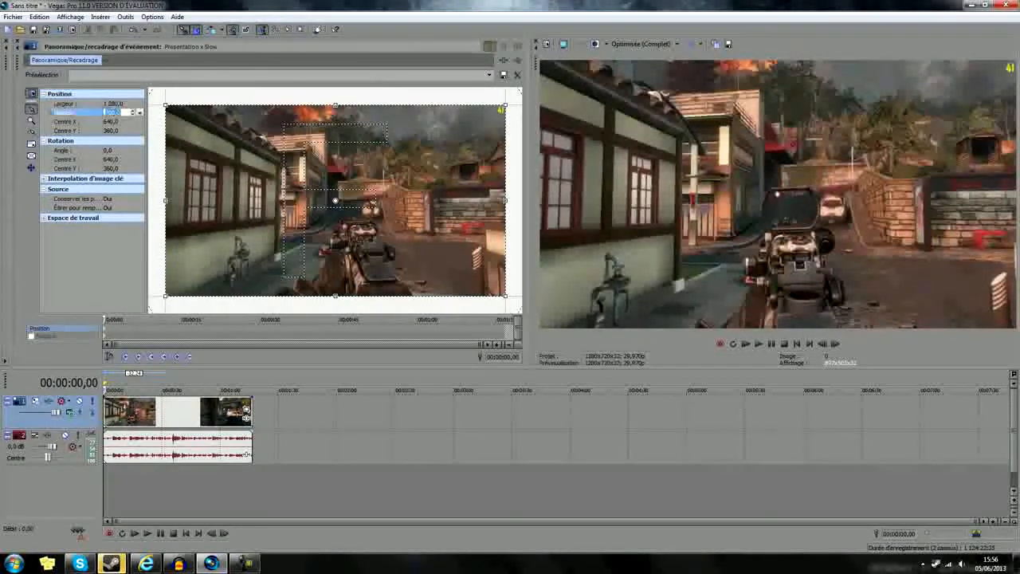
pyautogui.write('570')
pyautogui.press('Return')
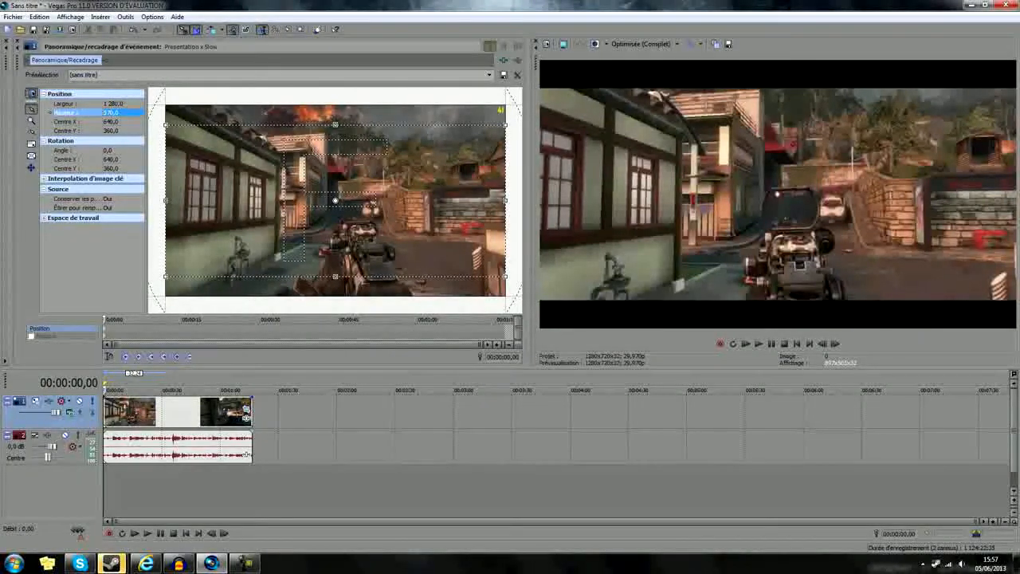
pyautogui.click(16, 46)
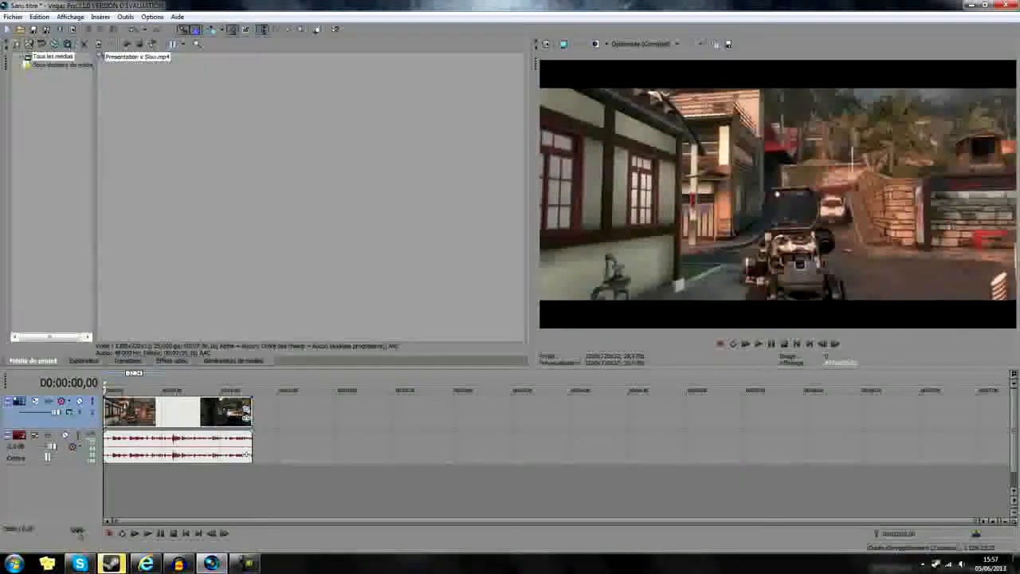
# Apply the Codage TSL Sony video effect with its default preset to the clip.
pyautogui.hotkey('alt', '8')
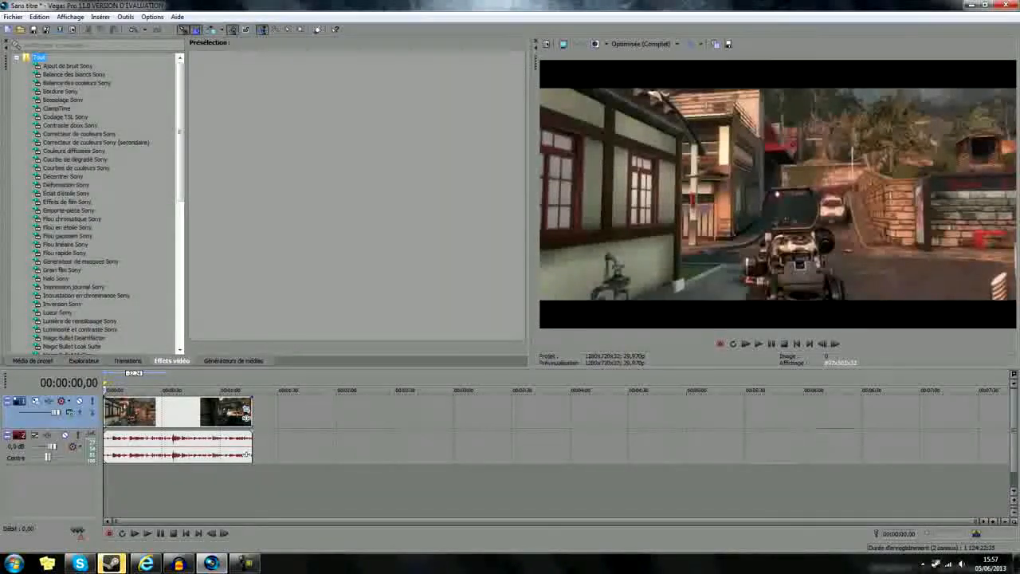
pyautogui.click(66, 117)
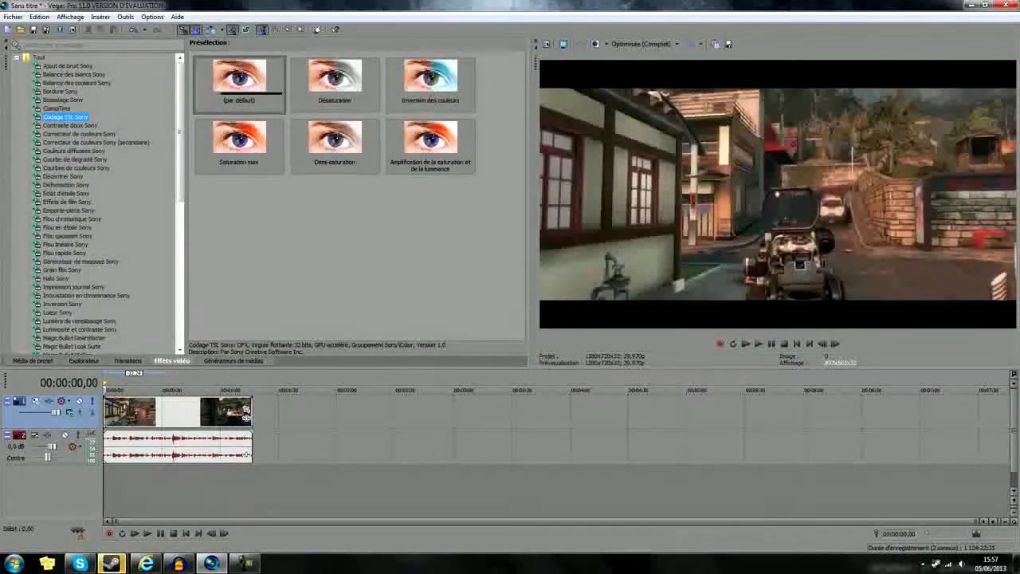
pyautogui.moveTo(239, 78); pyautogui.dragTo(132, 414)
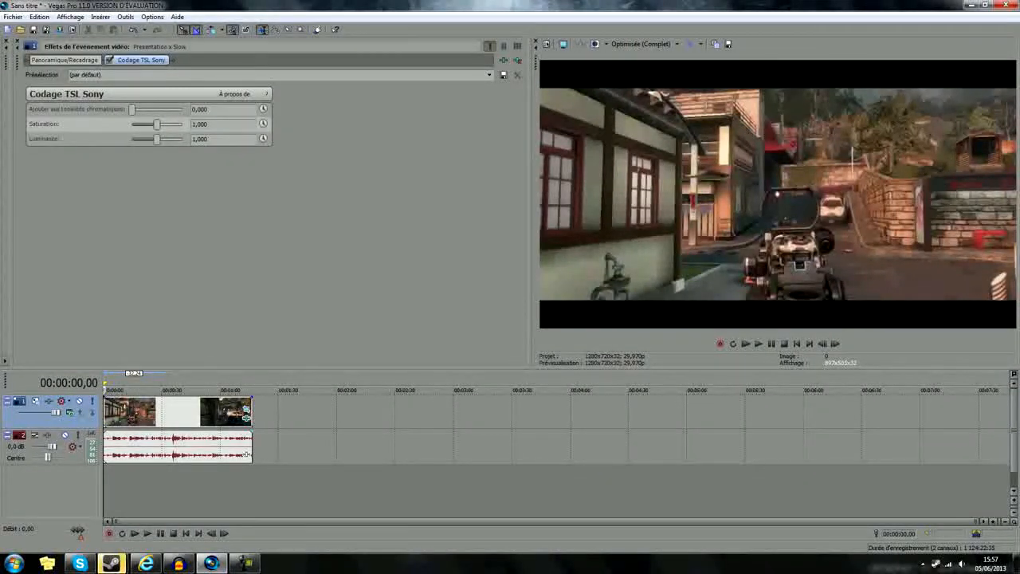
# Set the Codage TSL saturation to 1,30 and compare the picture with the effect off and on.
pyautogui.moveTo(157, 124); pyautogui.dragTo(160, 124)
pyautogui.click(110, 60)
pyautogui.moveTo(159, 124); pyautogui.dragTo(169, 124)
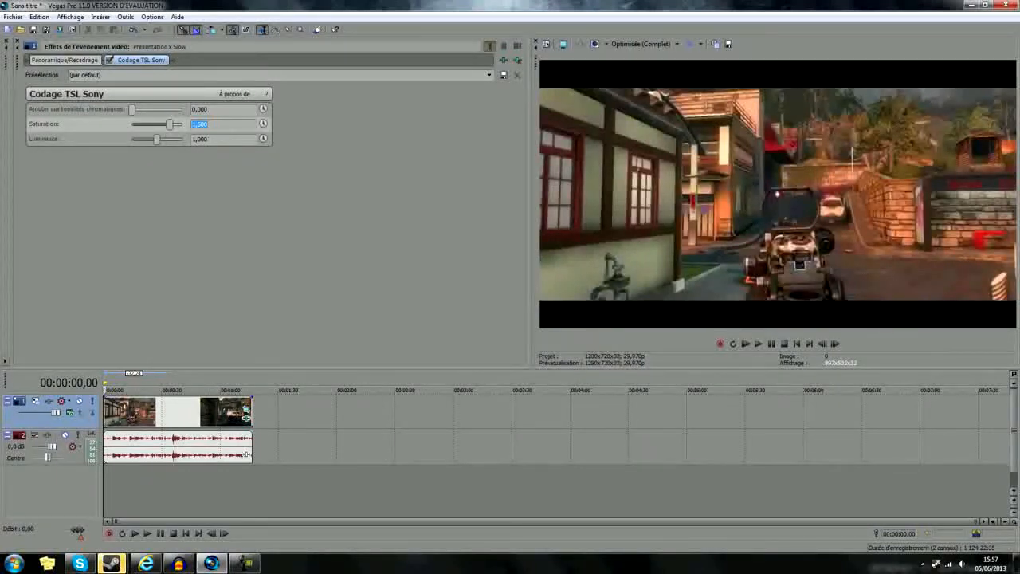
pyautogui.click(202, 124)
pyautogui.write('1,30')
pyautogui.press('Return')
pyautogui.click(110, 60)
pyautogui.click(110, 60)
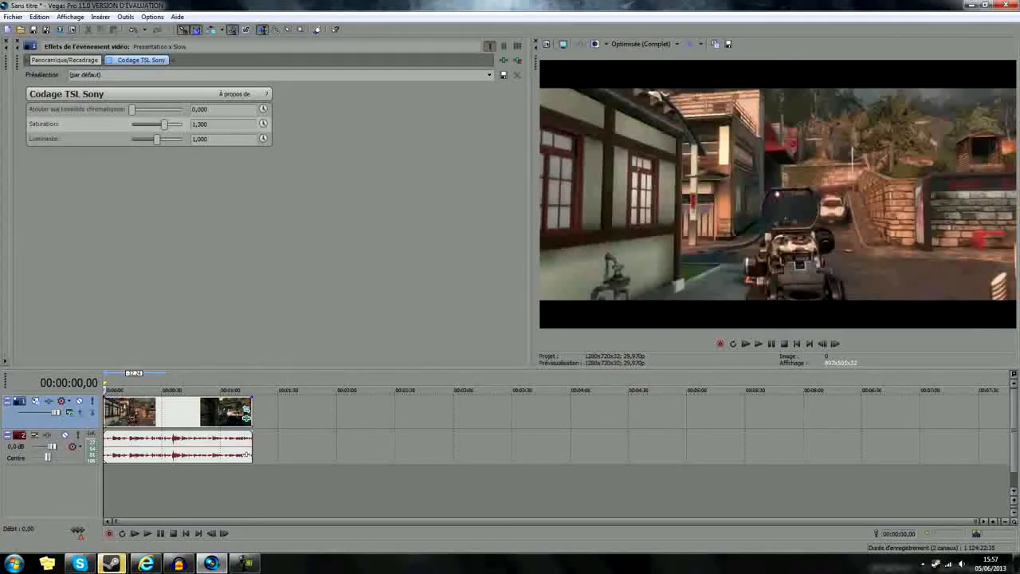
pyautogui.click(110, 60)
pyautogui.click(16, 41)
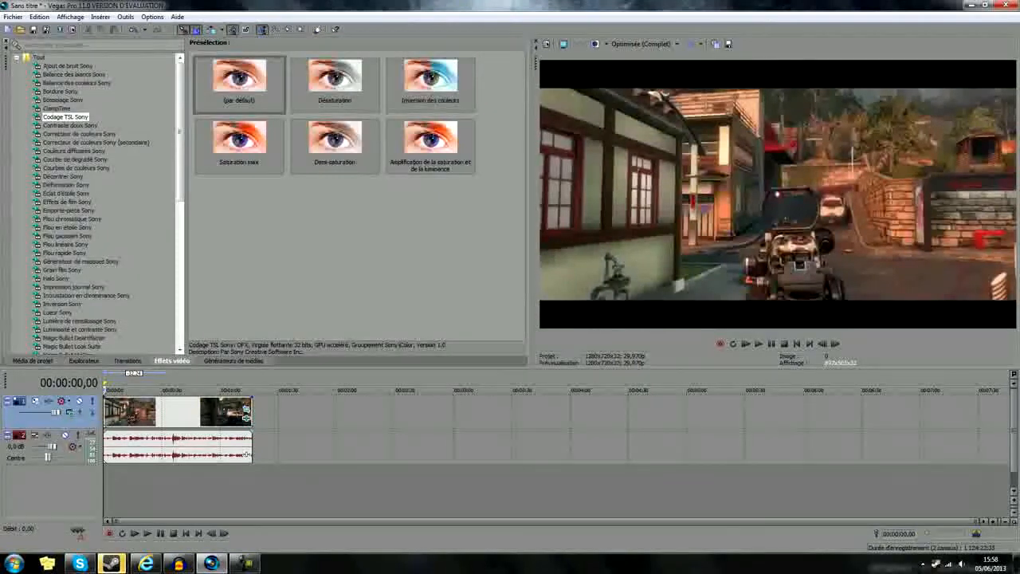
# Apply the Contraste doux Sony effect with the Contraste modéré doux preset to the clip and set its Plage d'étirement to 50.
pyautogui.click(71, 125)
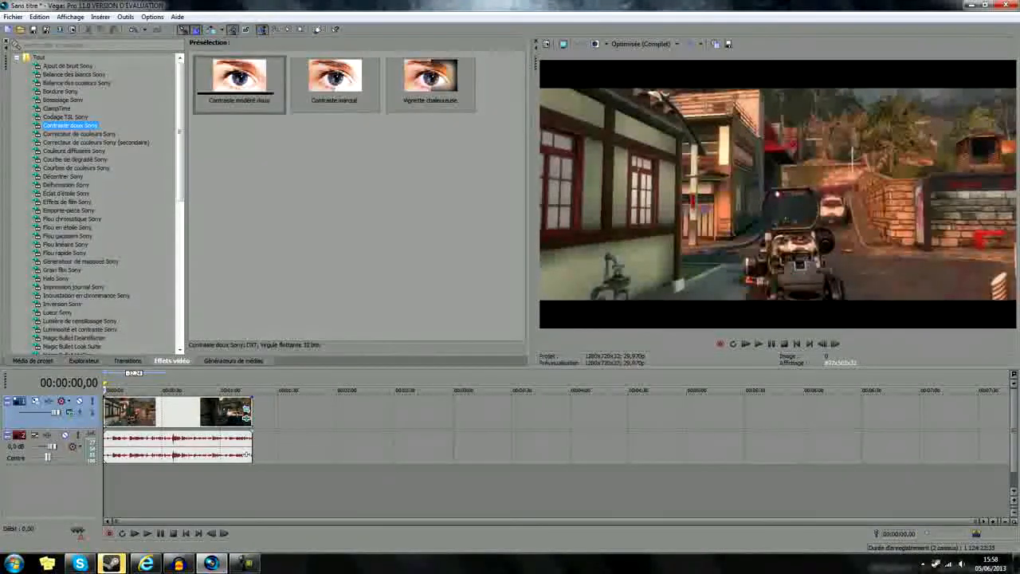
pyautogui.moveTo(239, 80); pyautogui.dragTo(177, 413)
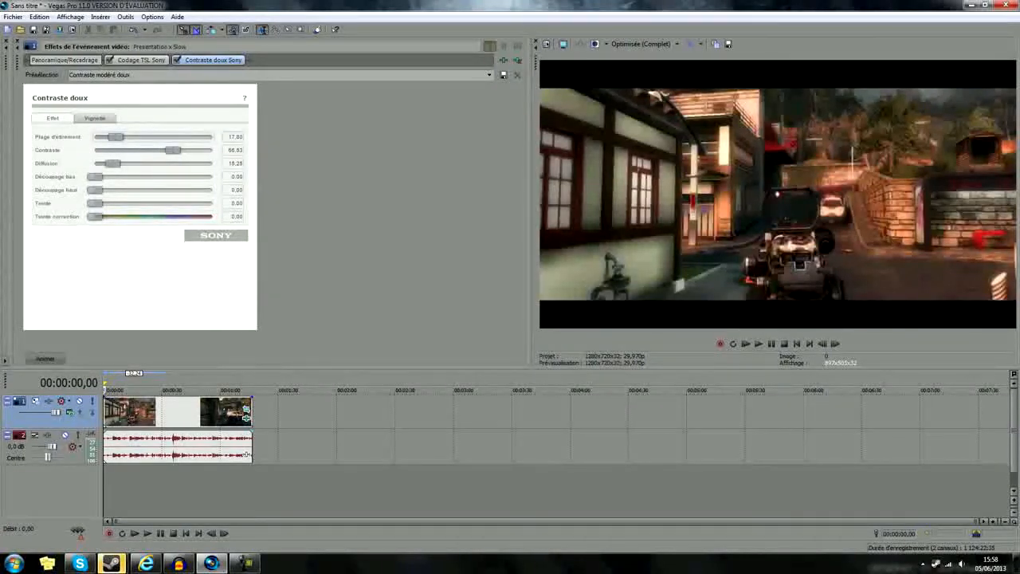
pyautogui.moveTo(115, 137); pyautogui.dragTo(210, 136)
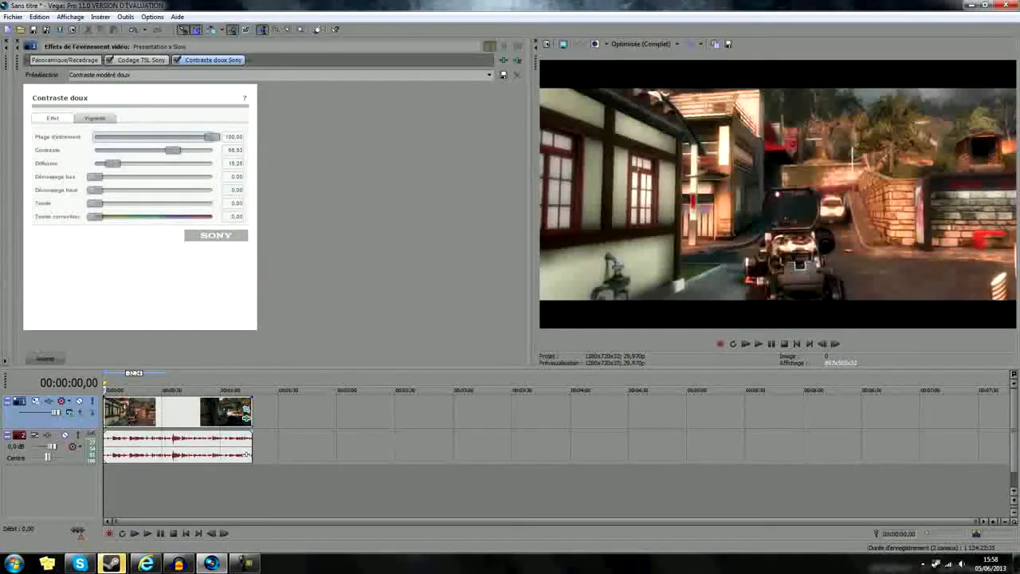
pyautogui.moveTo(212, 136); pyautogui.dragTo(94, 136)
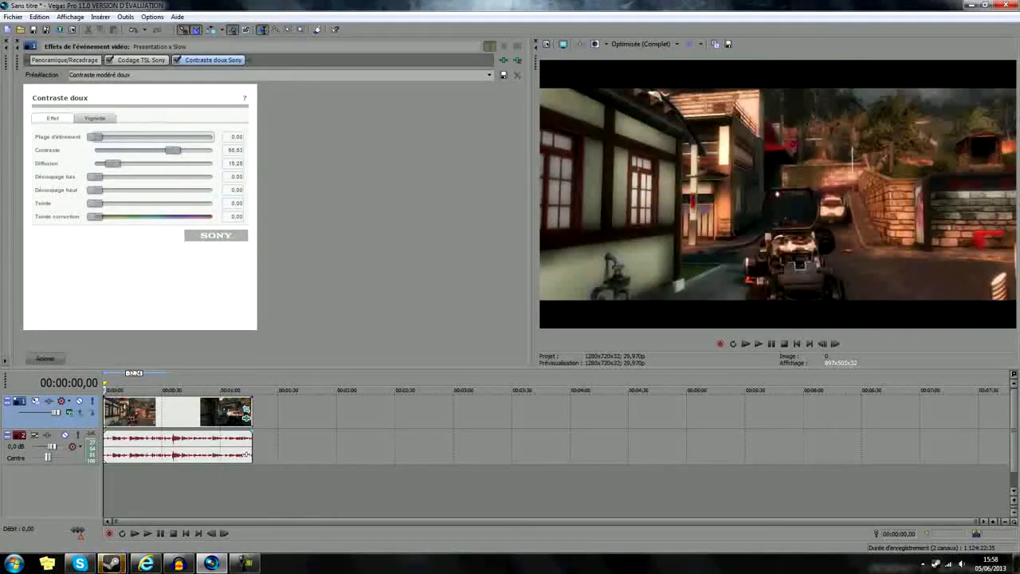
pyautogui.click(235, 136)
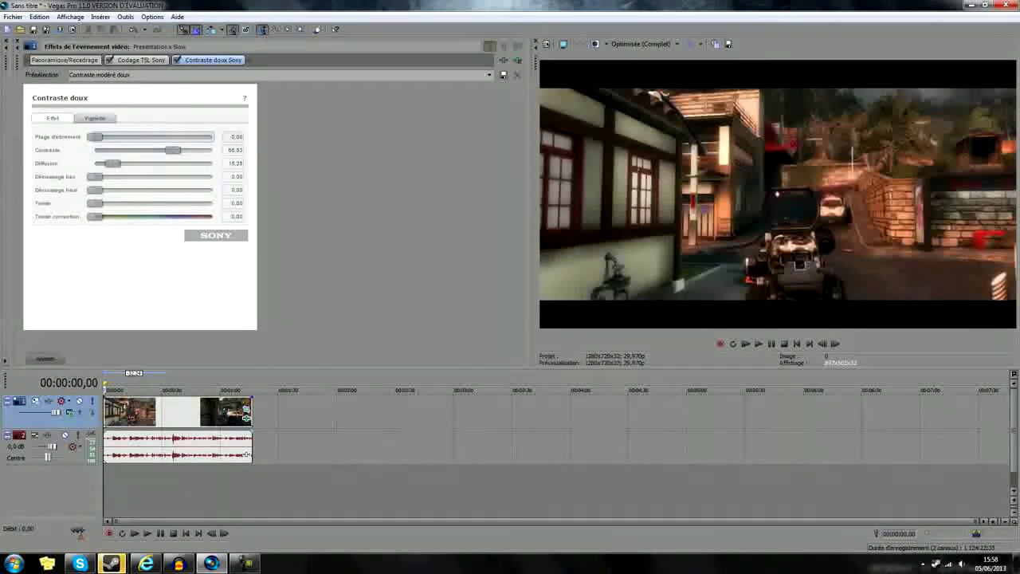
pyautogui.doubleClick(234, 137)
pyautogui.write('50')
pyautogui.press('Return')
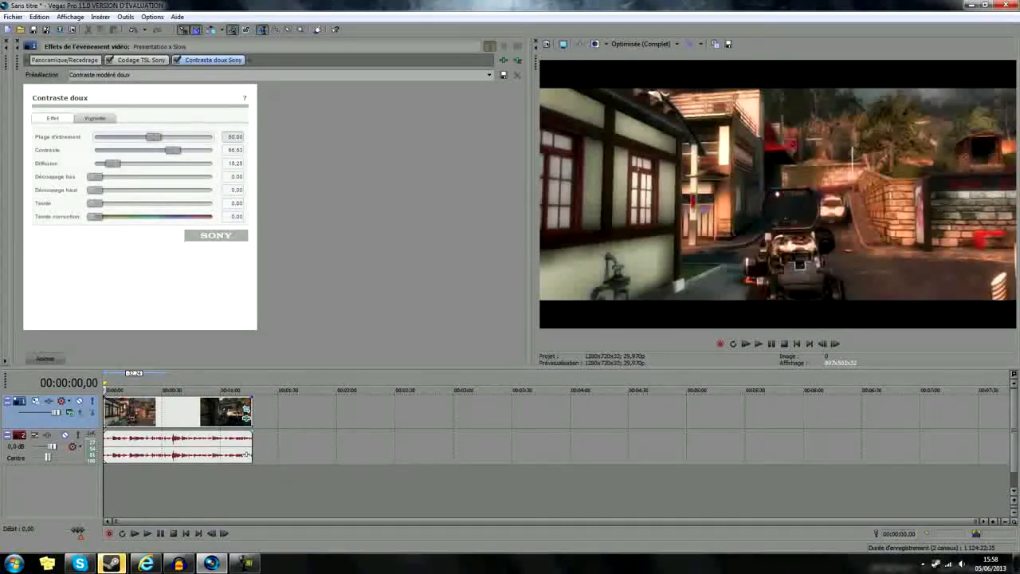
# Set the Contraste value of the Contraste doux effect to 45.
pyautogui.moveTo(173, 150); pyautogui.dragTo(148, 150)
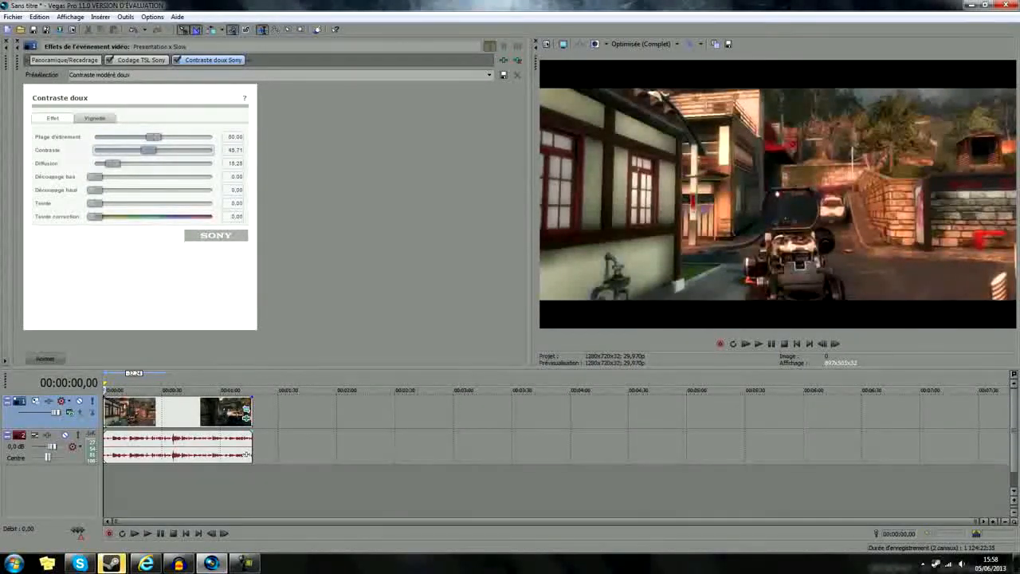
pyautogui.click(236, 150)
pyautogui.doubleClick(236, 150)
pyautogui.write('45')
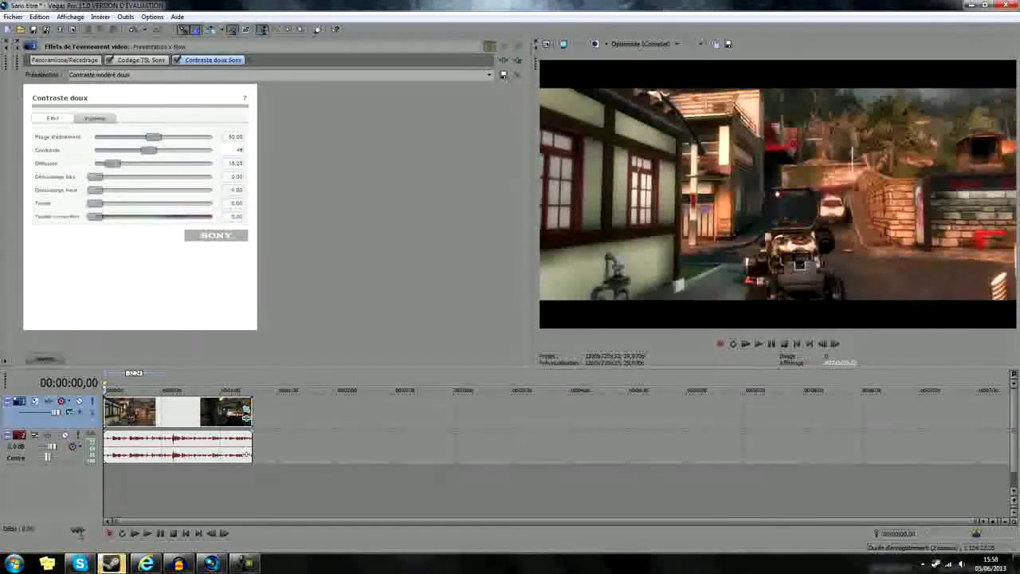
pyautogui.press('Return')
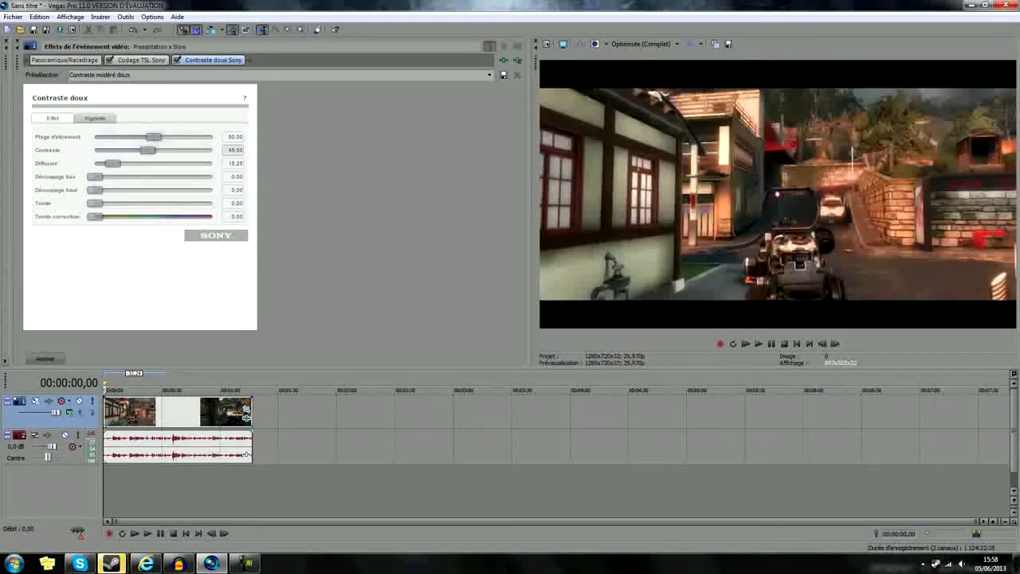
# Try the extremes of the Contraste doux effect's Diffusion and set it to 20.
pyautogui.moveTo(113, 163); pyautogui.dragTo(212, 163)
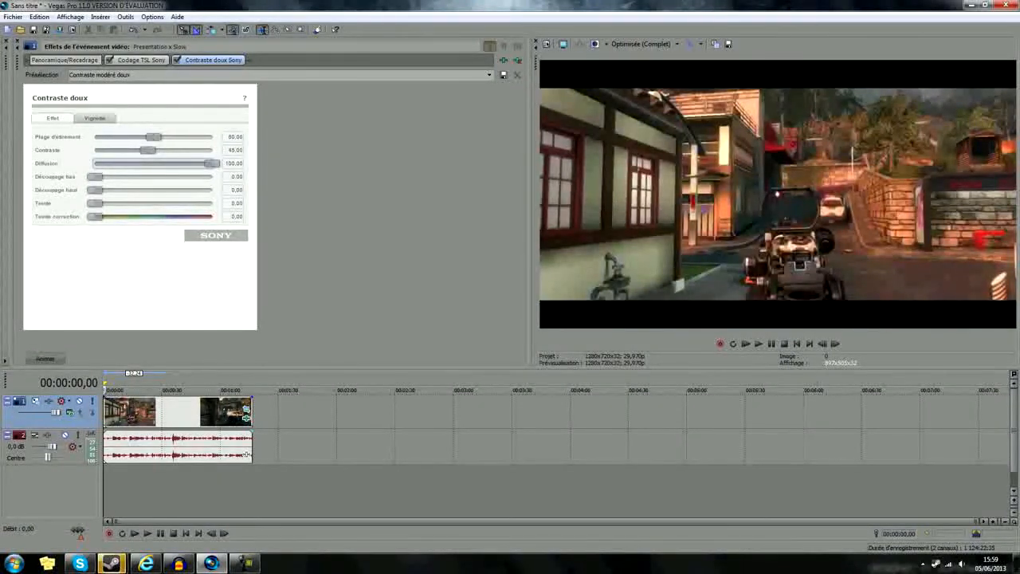
pyautogui.moveTo(212, 164); pyautogui.dragTo(95, 163)
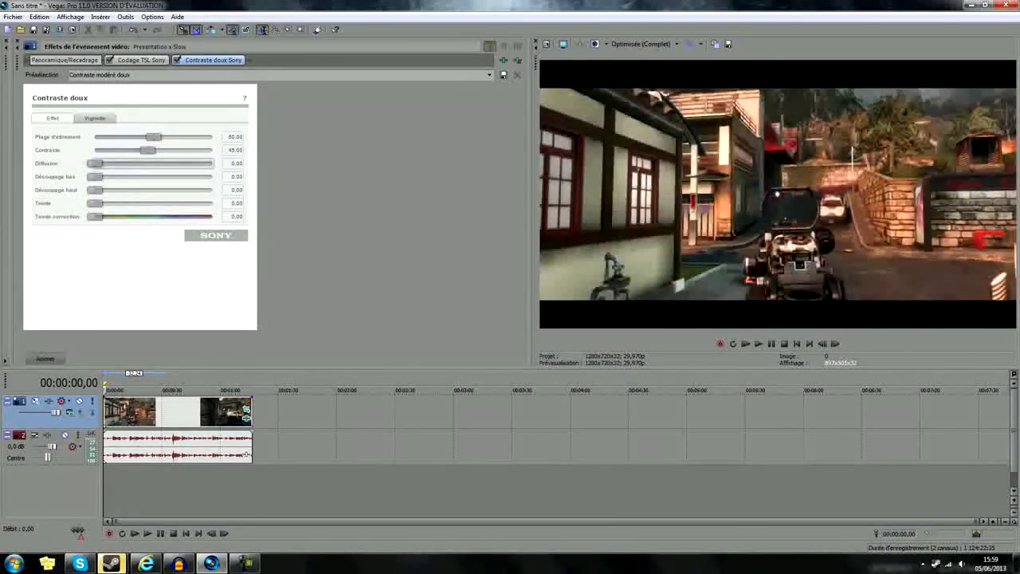
pyautogui.moveTo(96, 163); pyautogui.dragTo(120, 163)
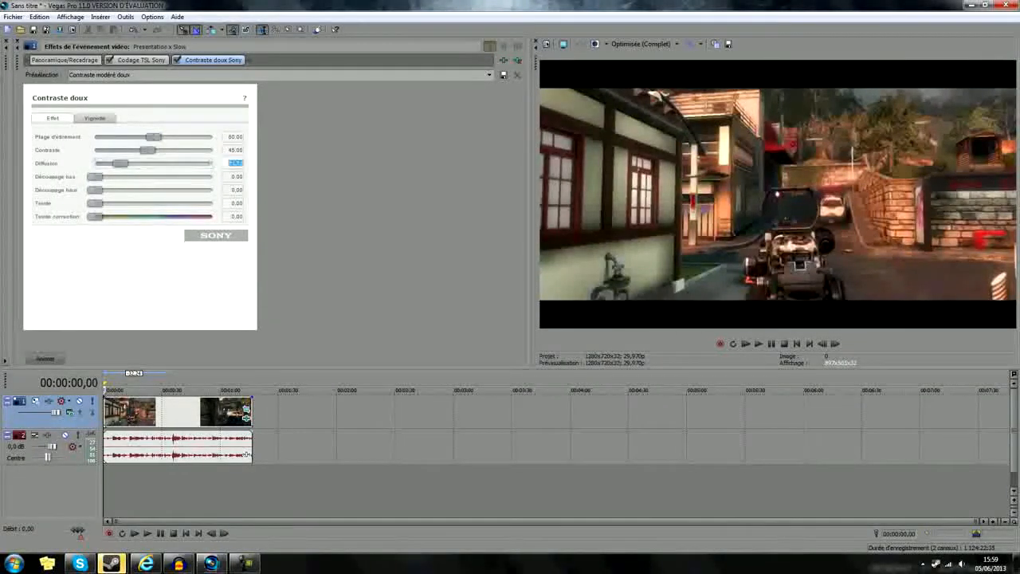
pyautogui.write('20')
pyautogui.press('Return')
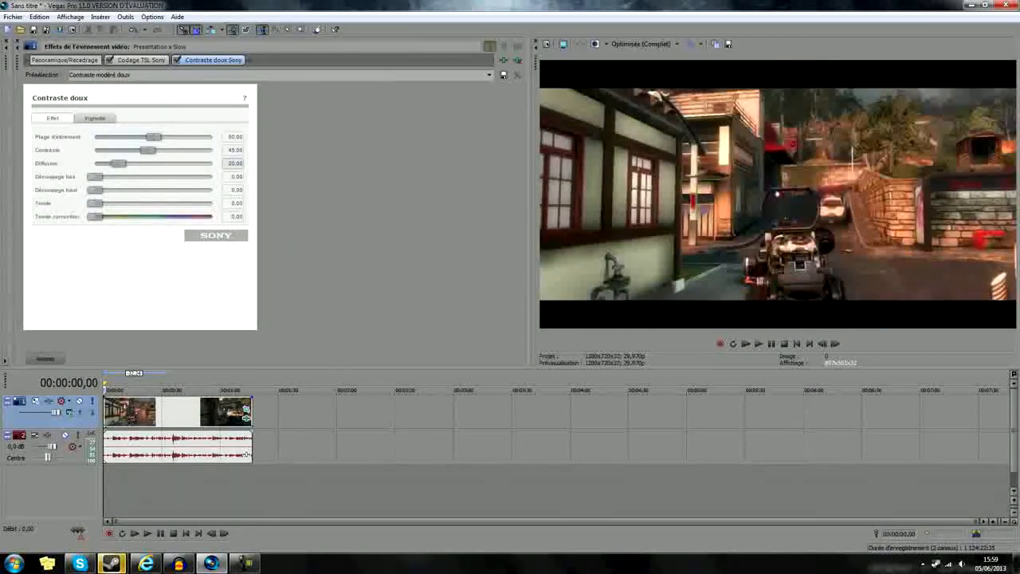
# Raise the vignette's Douceur in the Contraste doux effect to 50 and close the effect settings.
pyautogui.click(95, 118)
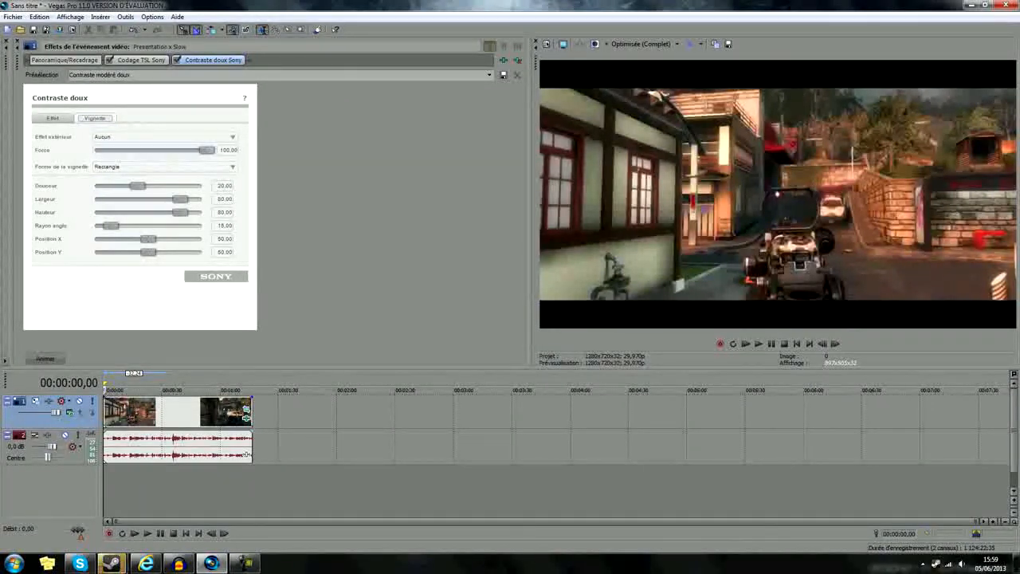
pyautogui.moveTo(138, 186); pyautogui.dragTo(201, 186)
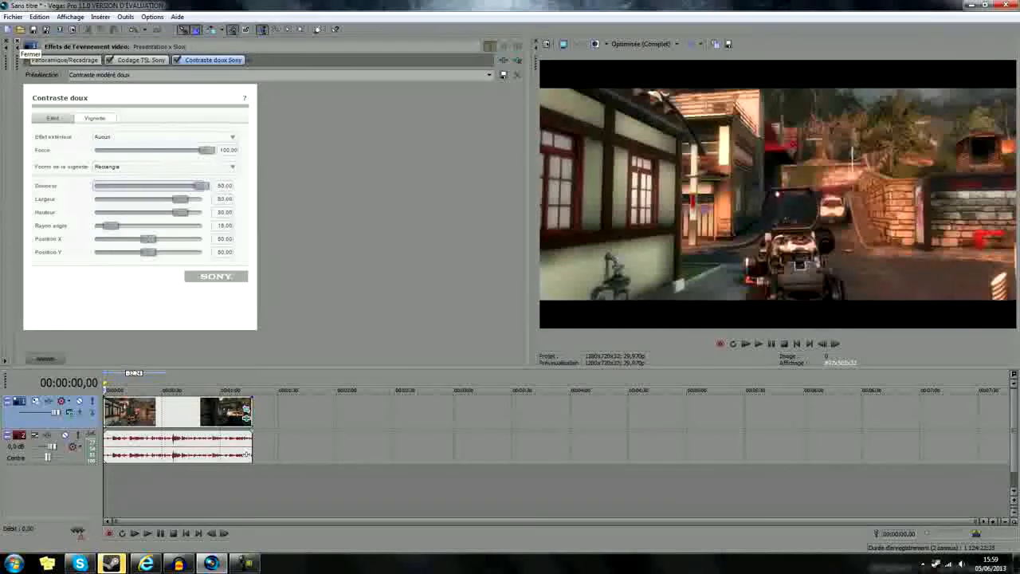
pyautogui.click(29, 46)
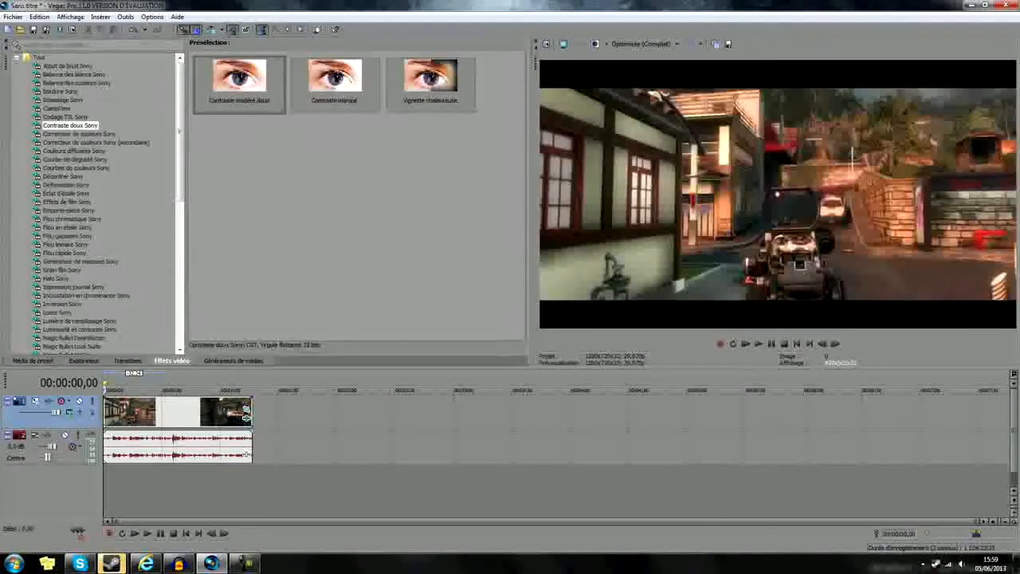
# Select the Elliptique transparent vers noir preset of the Dégradé de couleur Sony generator and open the context options of the empty track area.
pyautogui.click(232, 360)
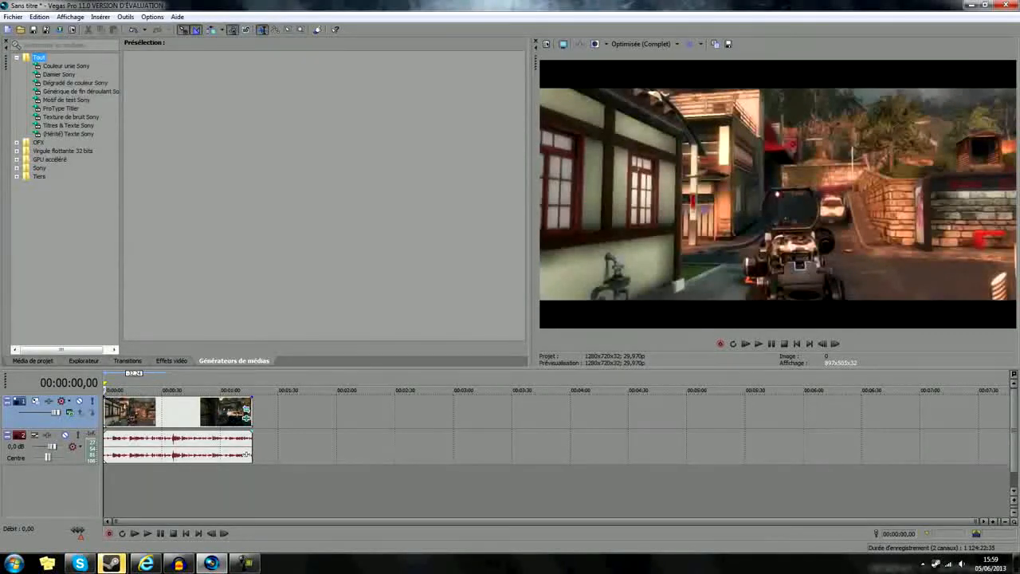
pyautogui.click(75, 83)
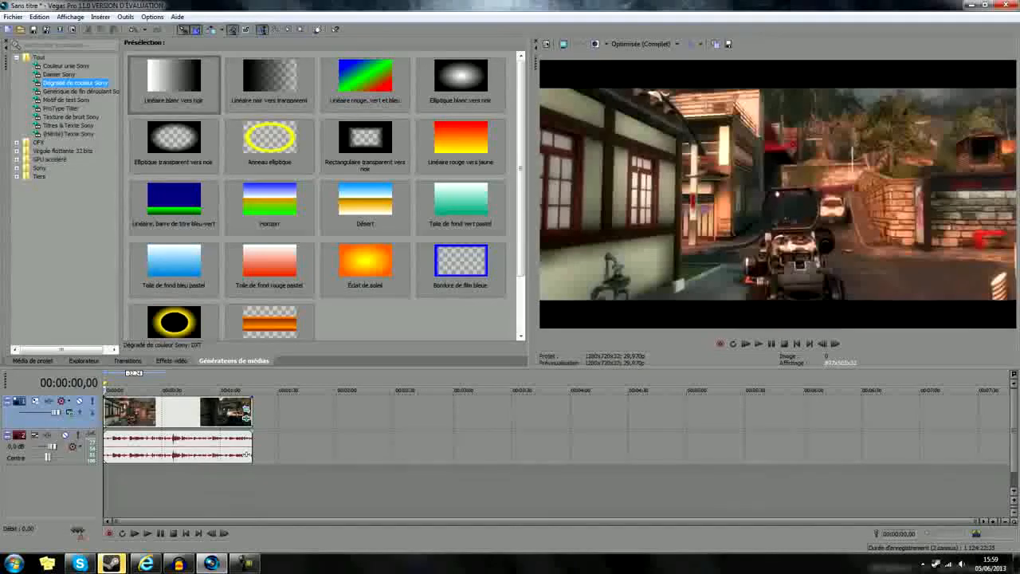
pyautogui.click(174, 143)
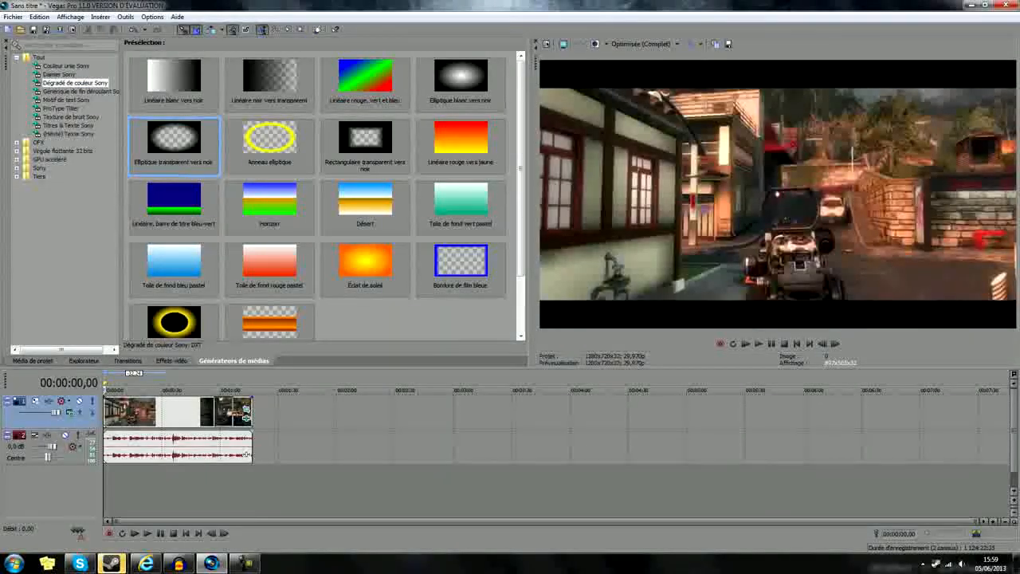
pyautogui.rightClick(290, 420)
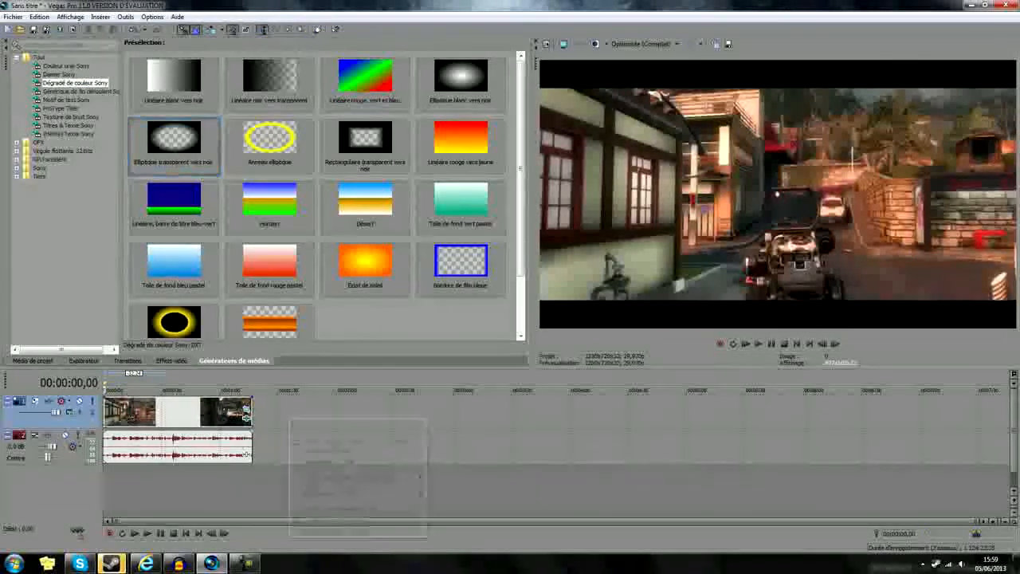